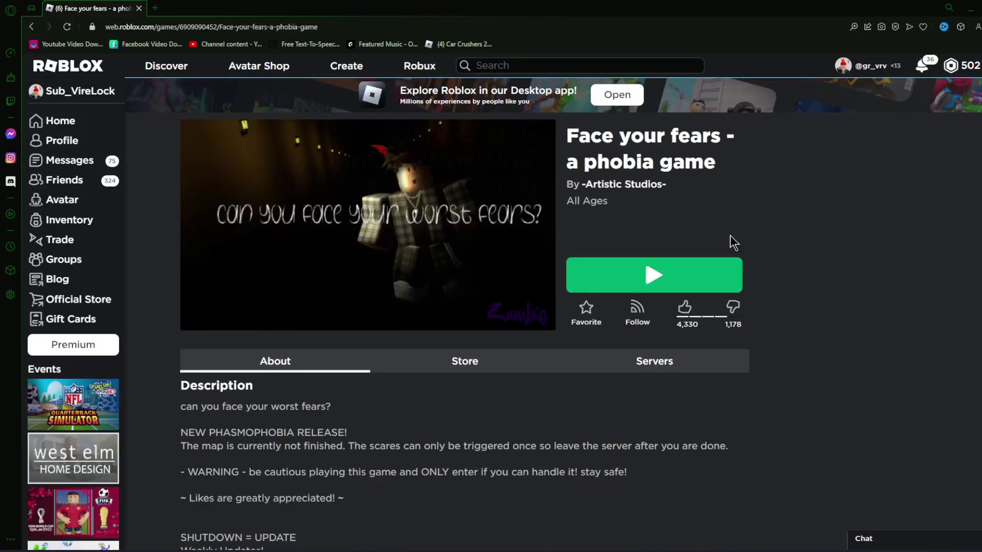
# - Launch 'Face your fears' from its Roblox game page and let it load
pyautogui.click(679, 278)
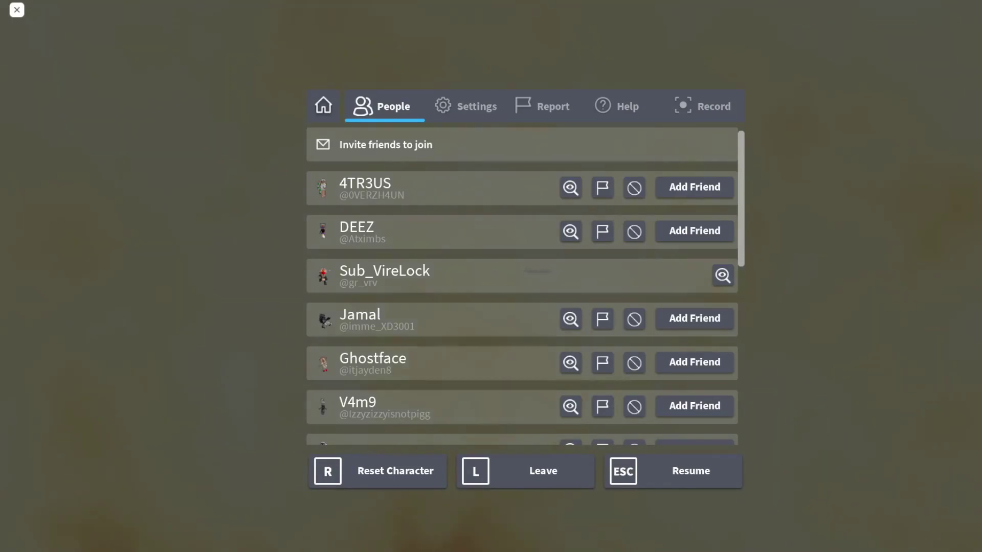
pyautogui.press('Escape')
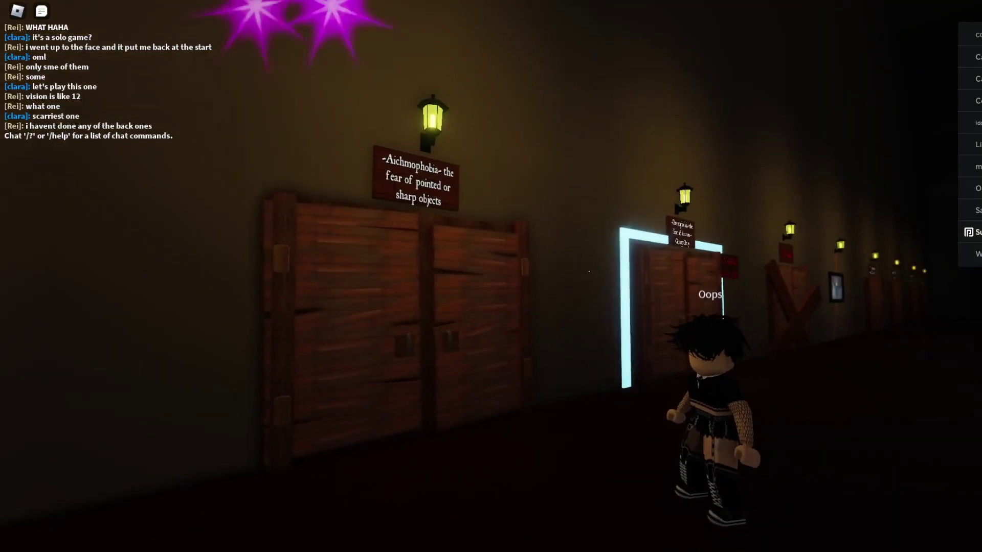
# - Walk into the Aichmophobia room and look around its cave of ceiling spikes
pyautogui.press('w')
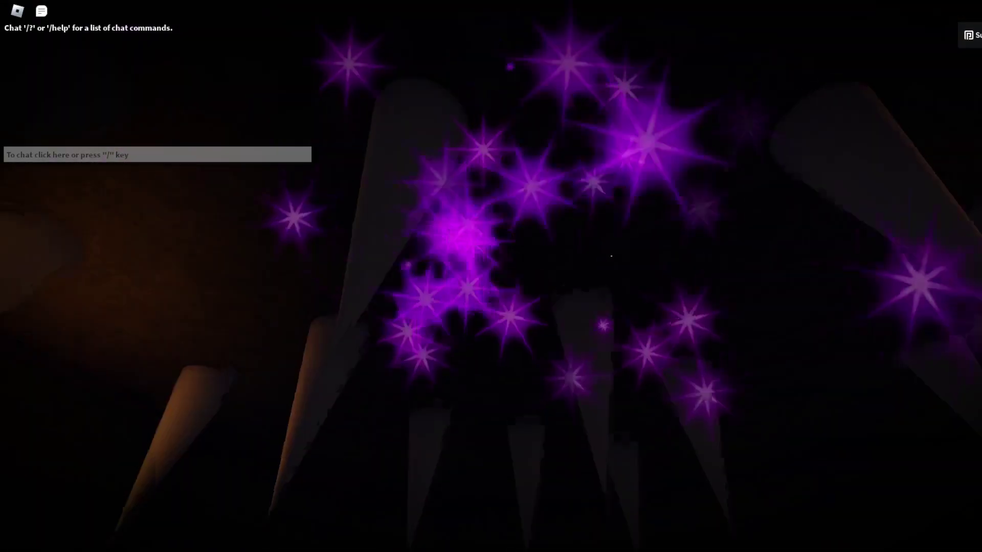
pyautogui.moveTo(491, 277); pyautogui.dragTo(230, 277)
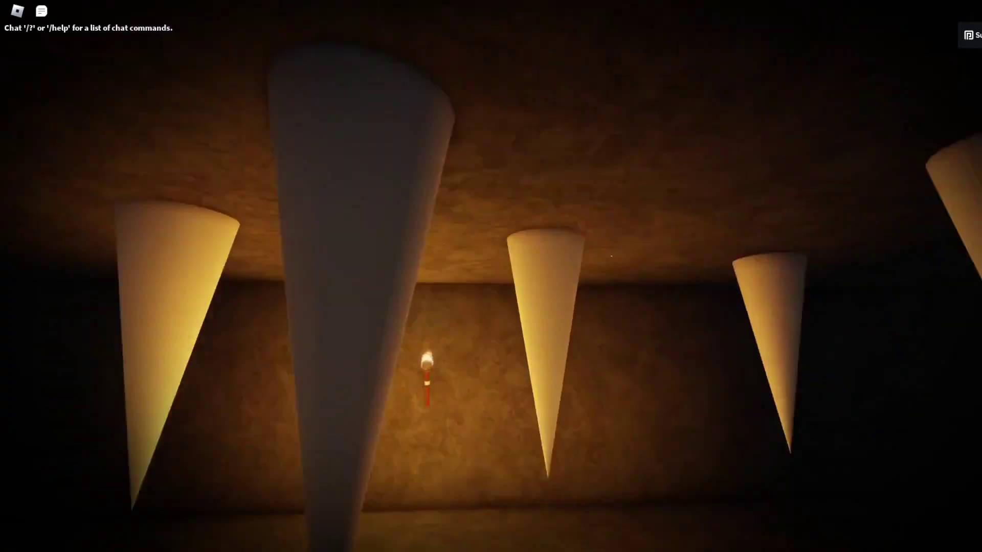
pyautogui.moveTo(492, 231); pyautogui.dragTo(491, 345)
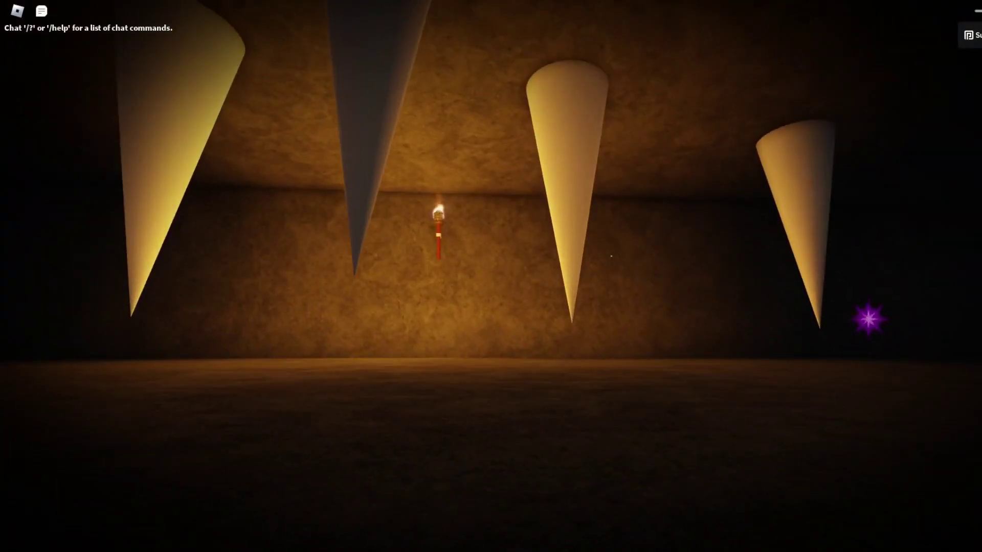
pyautogui.press('s')
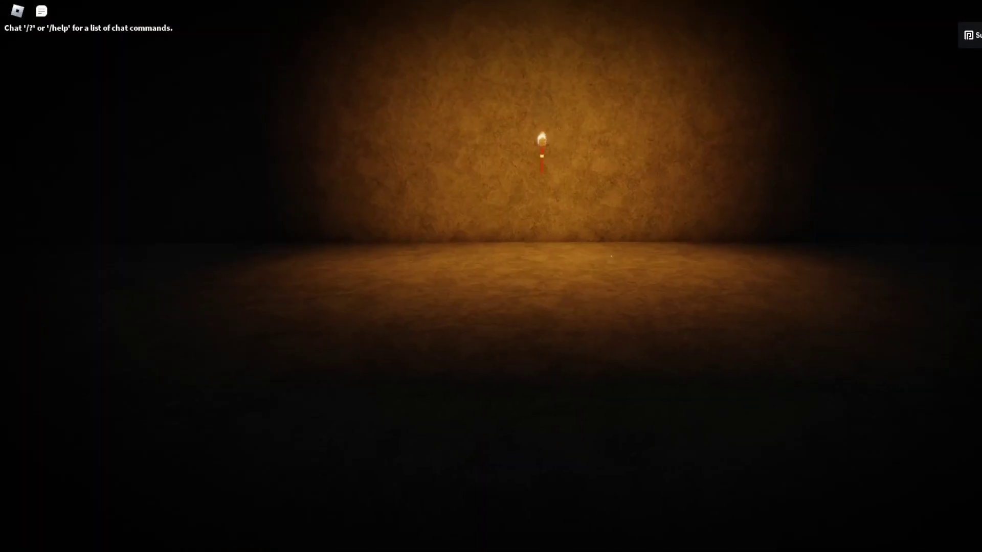
pyautogui.press('w')
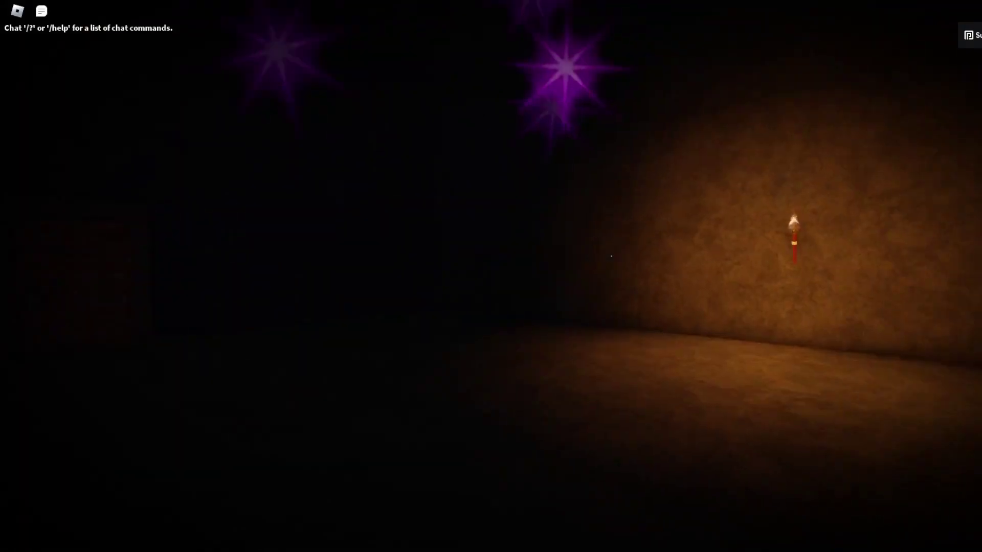
pyautogui.press('w')
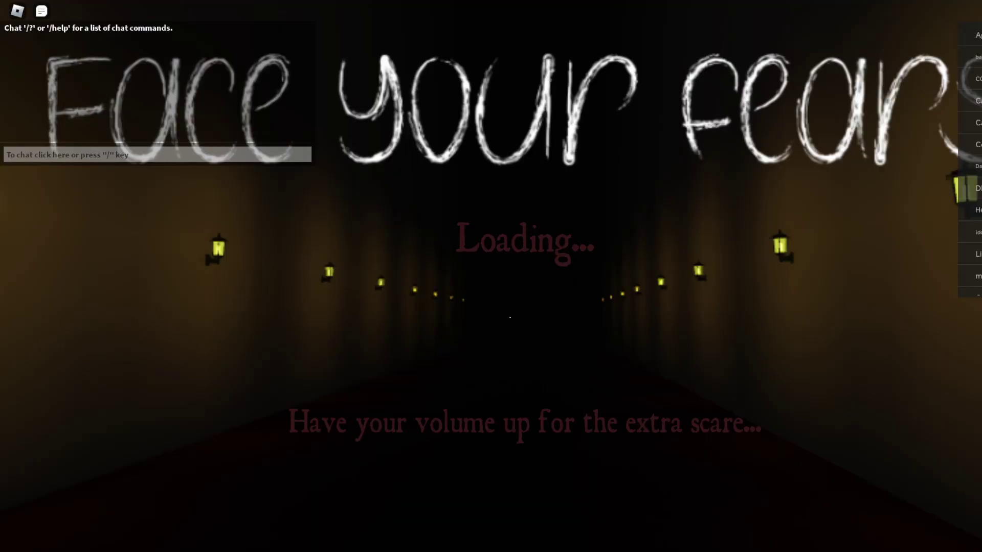
# - Open the game settings, then head down the hallway of phobia doors
pyautogui.press('Escape')
pyautogui.click(467, 107)
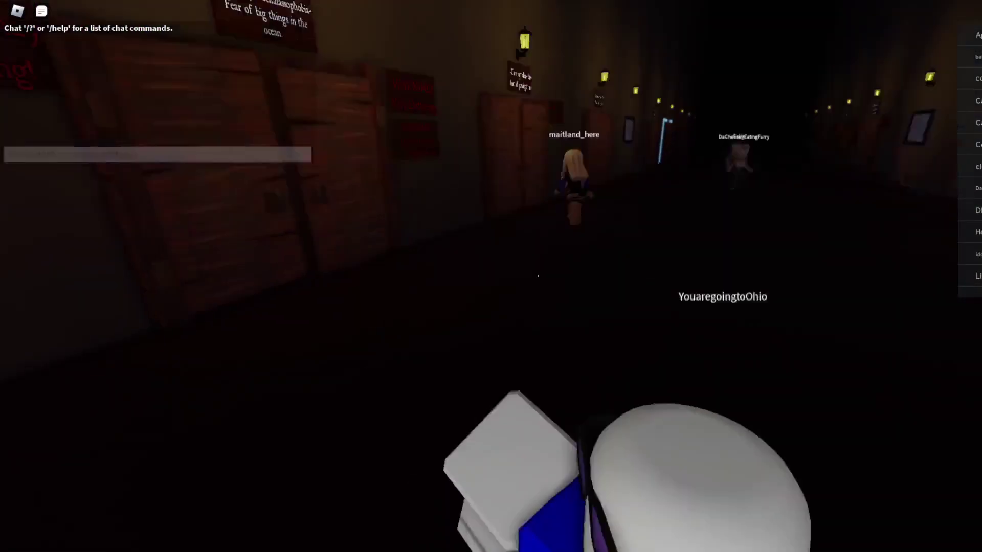
pyautogui.press('w')
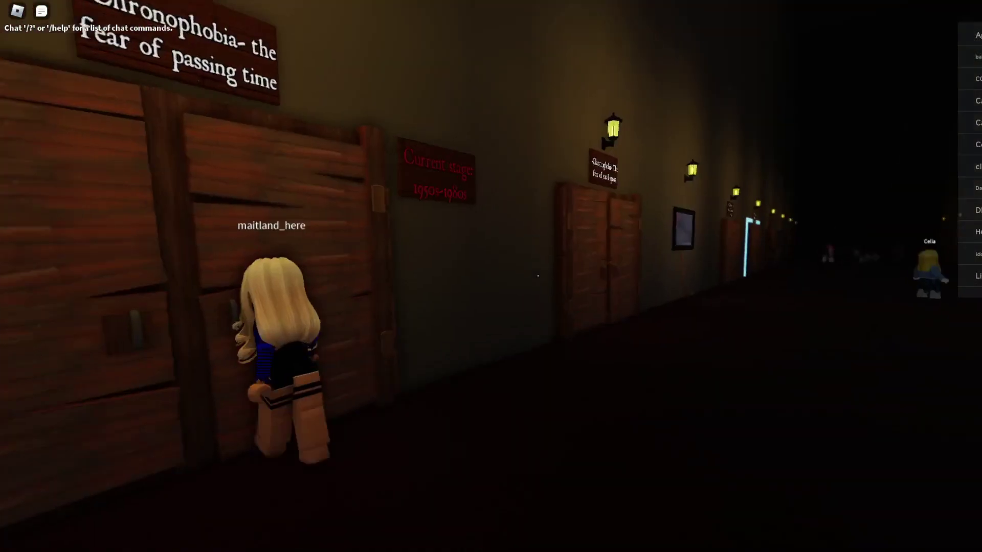
pyautogui.press('w')
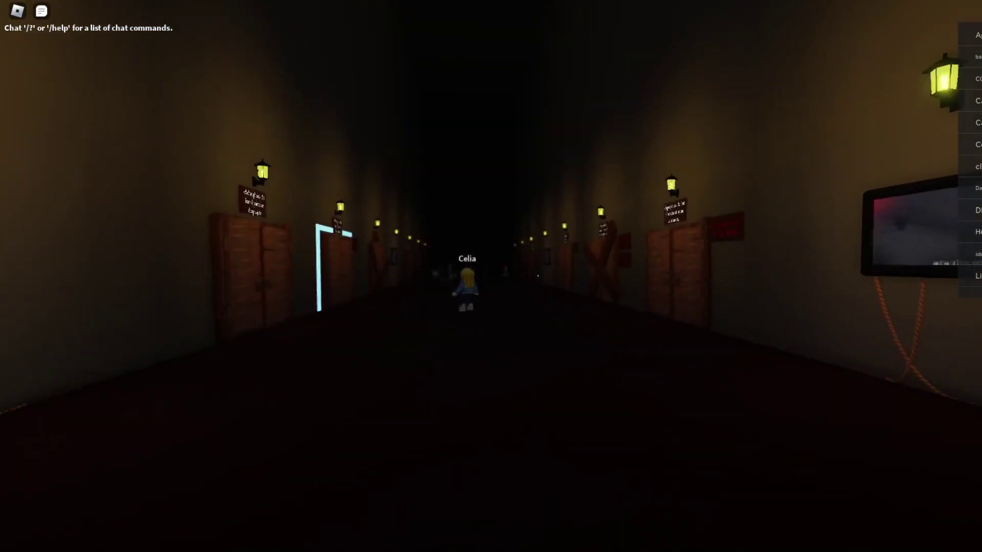
# - Walk past the Agoraphobia and Catoptrophobia doors farther down the corridor
pyautogui.press('w')
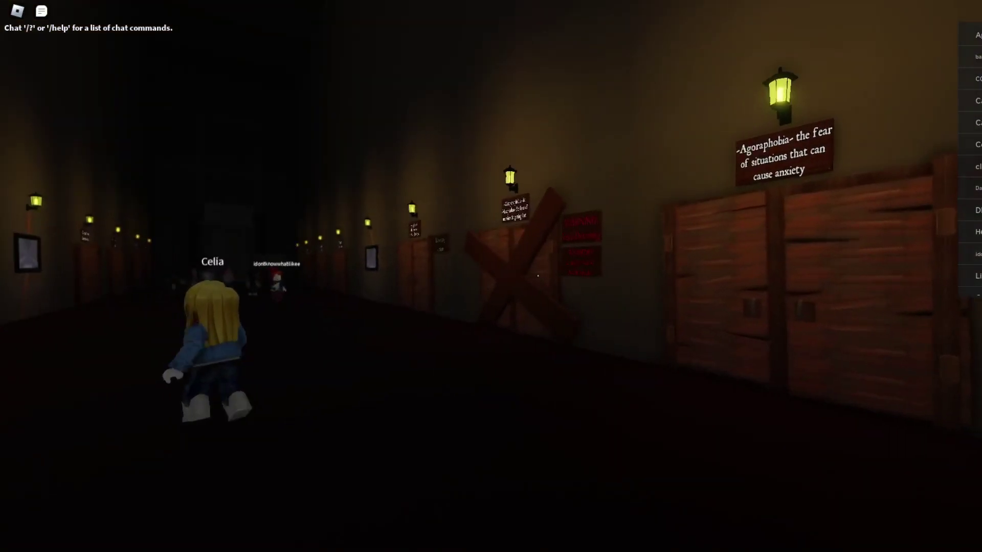
pyautogui.press('w')
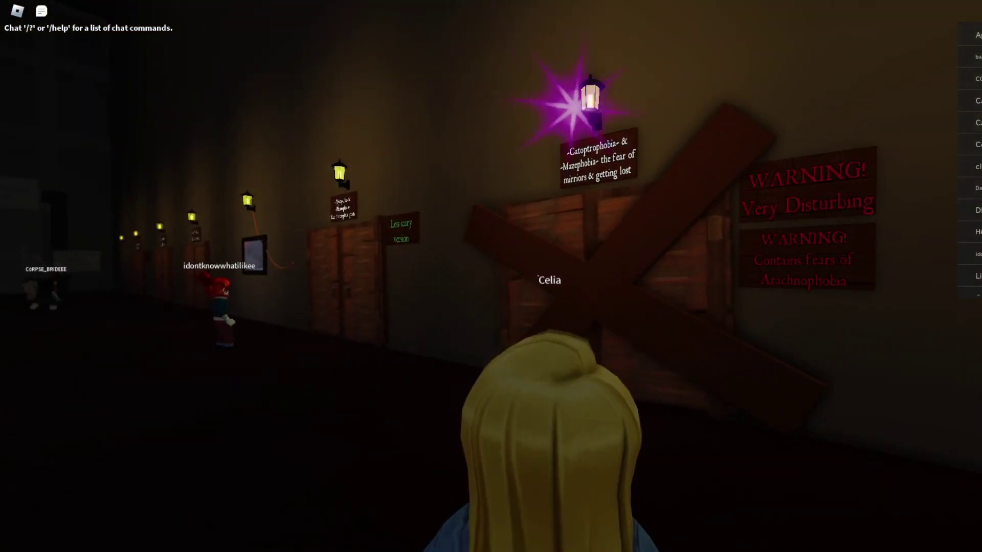
pyautogui.scroll(3, 491, 276)
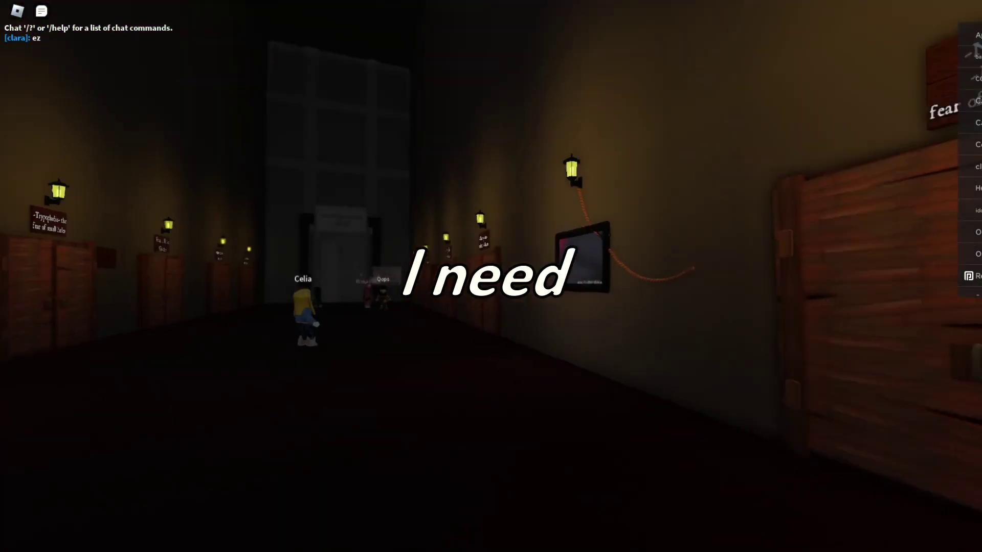
pyautogui.press('w')
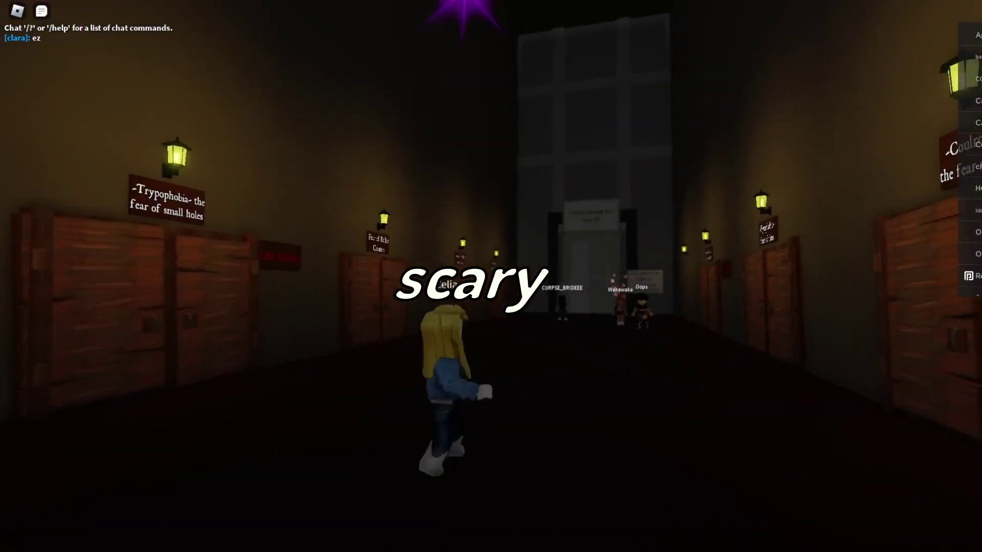
pyautogui.press('w')
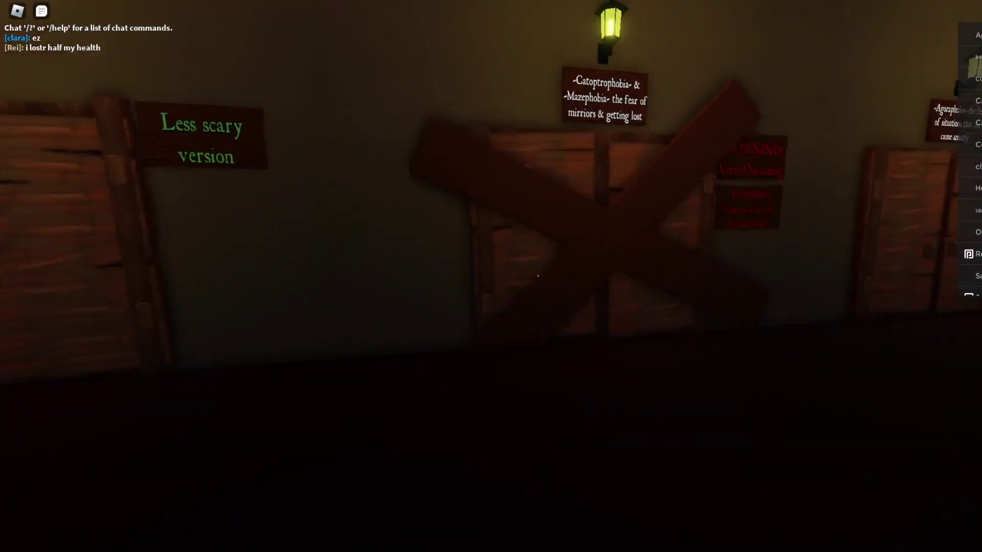
# - Look around the dark Nyctophobia room and approach the bloodied ghost in the corner
pyautogui.moveTo(614, 277); pyautogui.dragTo(307, 276)
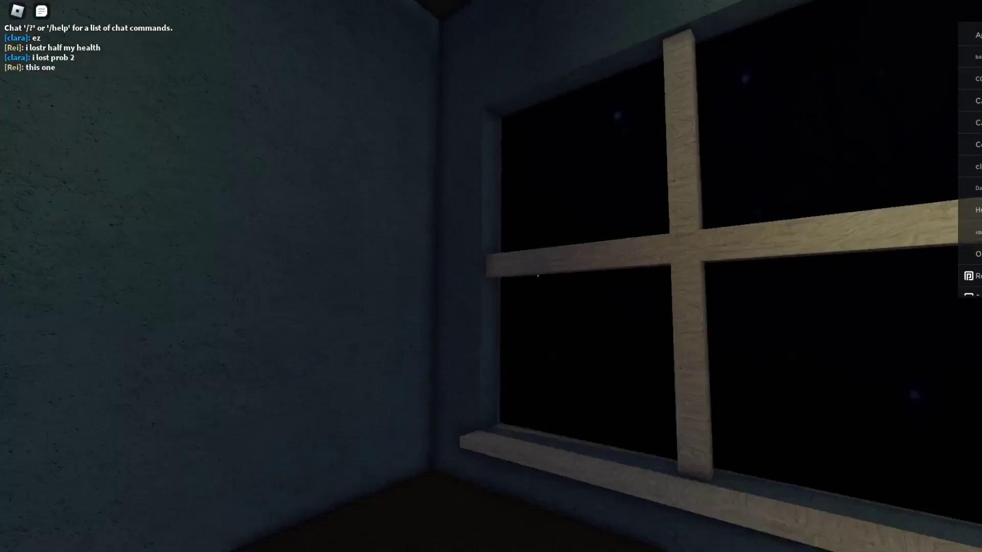
pyautogui.moveTo(538, 275); pyautogui.dragTo(307, 230)
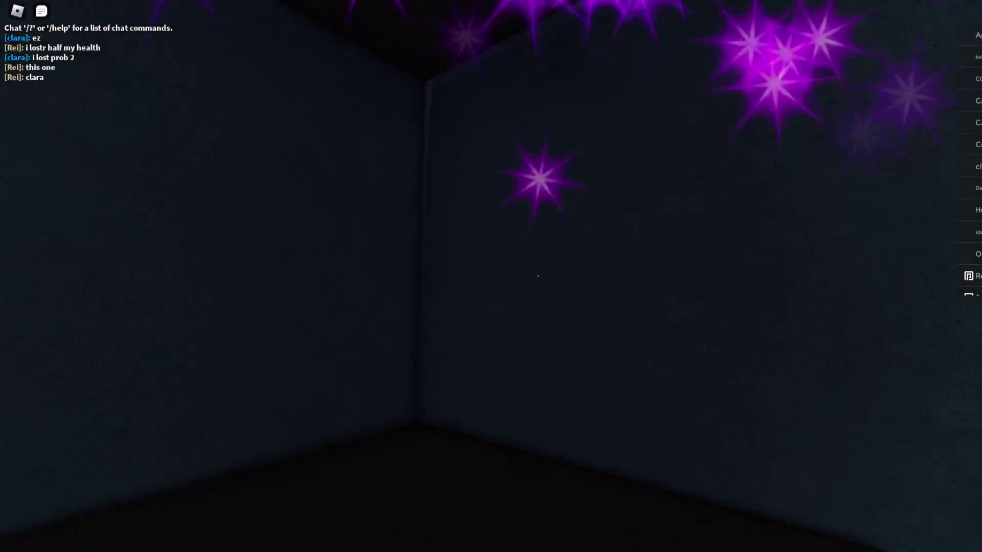
pyautogui.moveTo(537, 274); pyautogui.dragTo(307, 275)
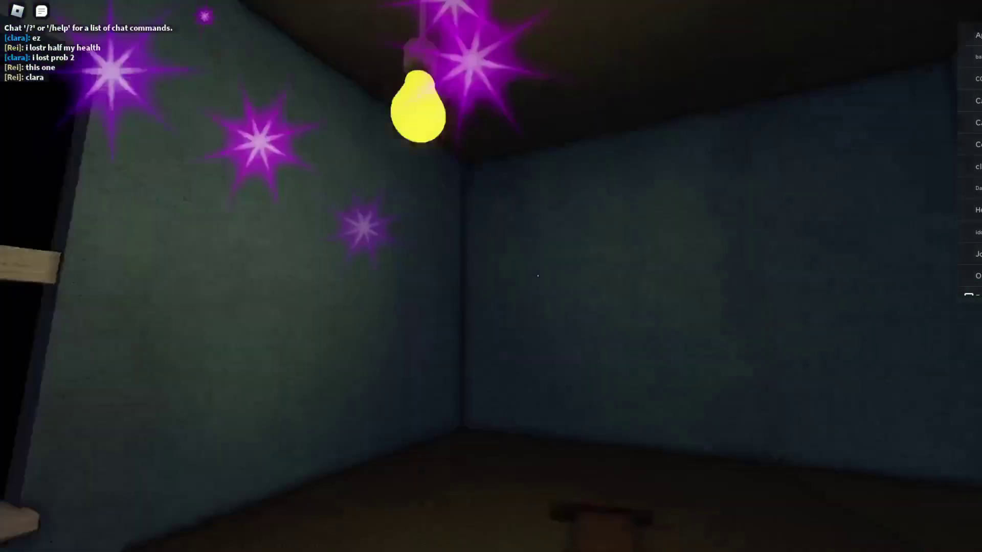
pyautogui.moveTo(538, 275); pyautogui.dragTo(307, 384)
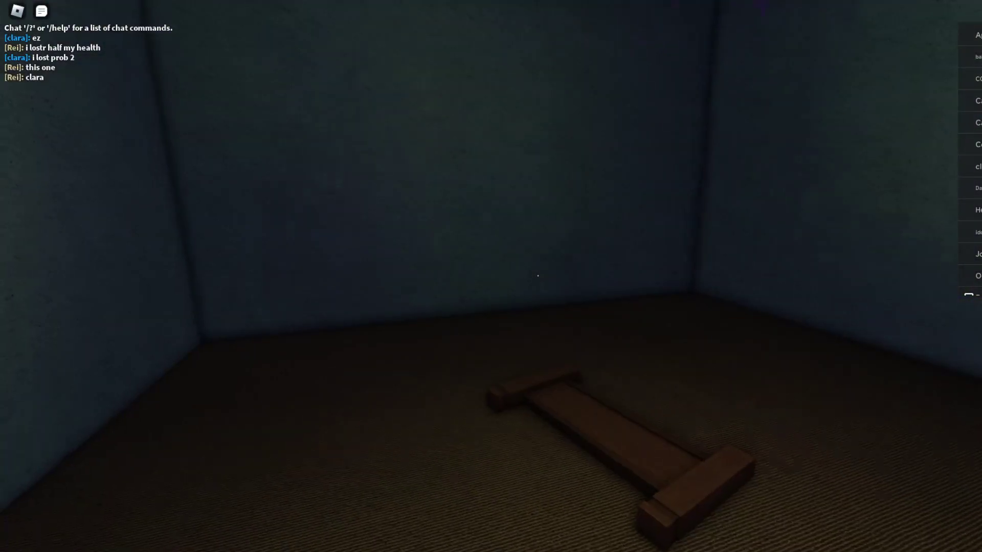
pyautogui.moveTo(538, 274); pyautogui.dragTo(307, 230)
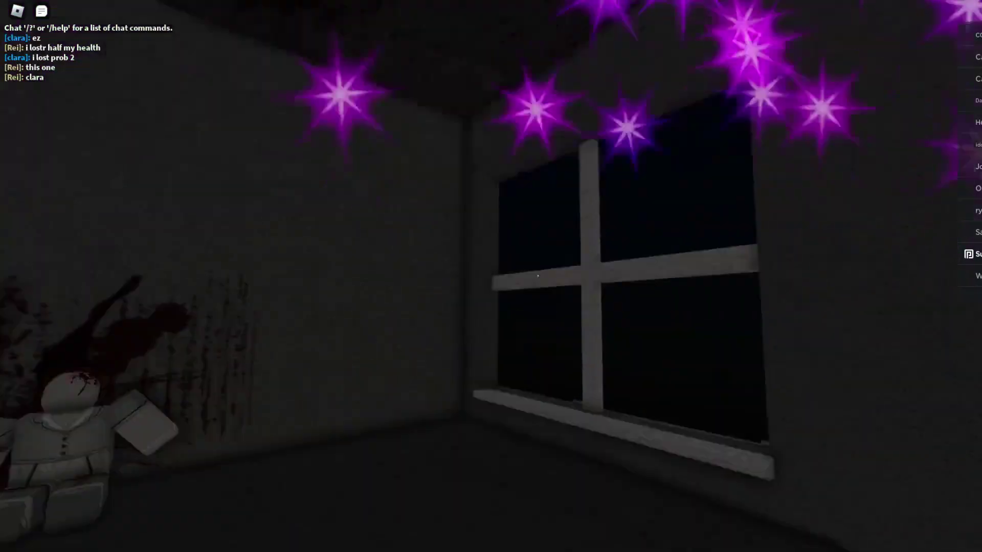
pyautogui.press('w')
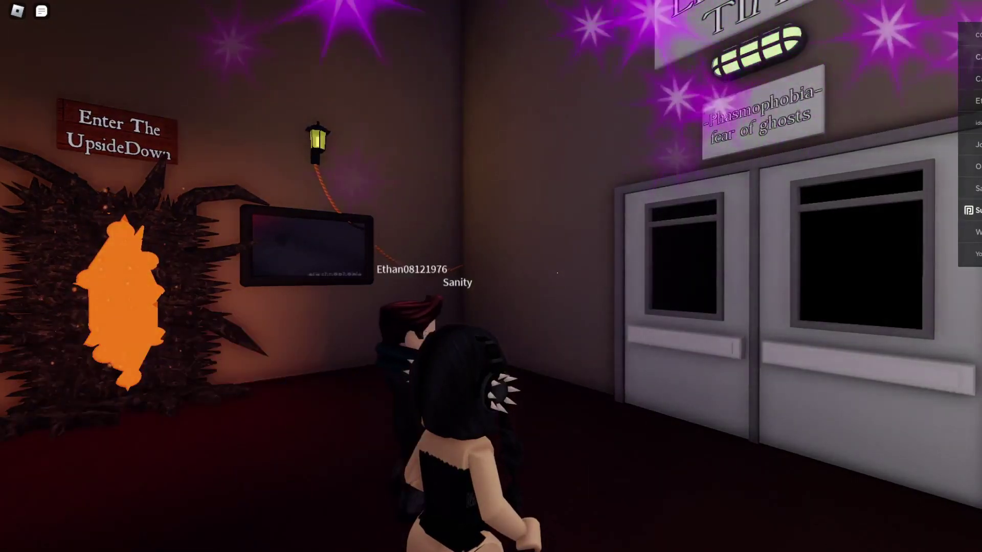
# - Turn the view toward the hallway of doors and the UpsideDown area
pyautogui.moveTo(557, 273); pyautogui.dragTo(557, 272)
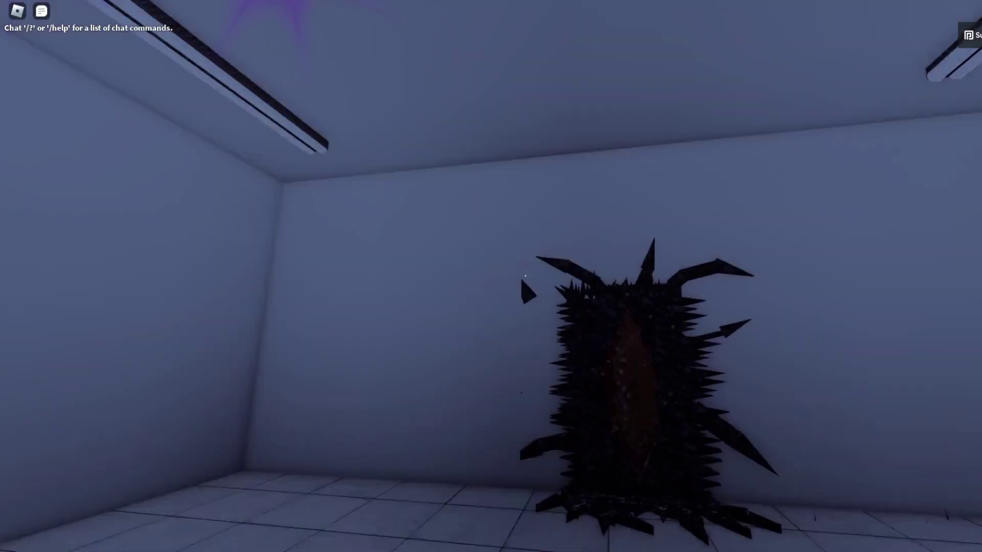
# - Approach the spiky portal and swing the camera around the avatar
pyautogui.press('w')
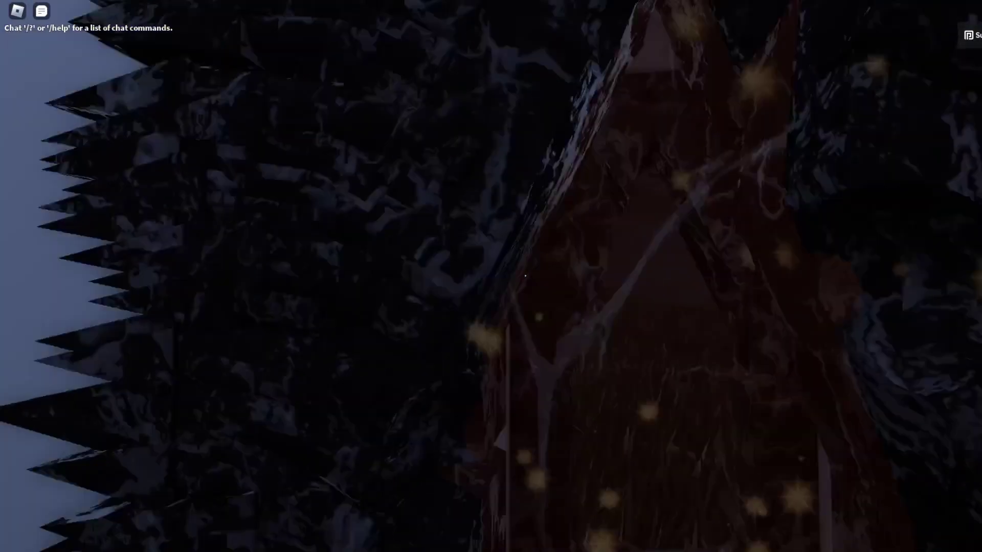
pyautogui.moveTo(525, 274); pyautogui.dragTo(526, 275)
pyautogui.scroll(-3, 526, 274)
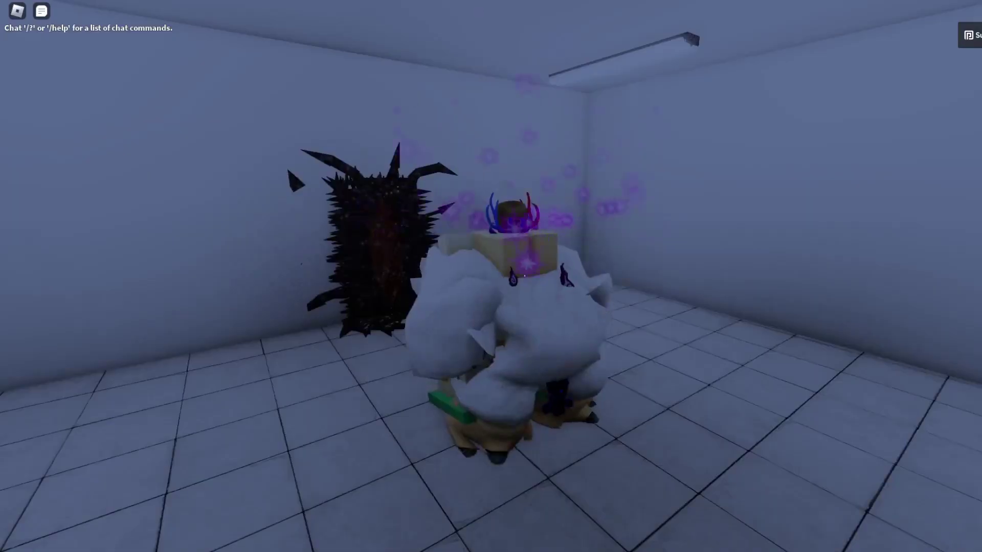
pyautogui.moveTo(491, 276); pyautogui.dragTo(491, 276)
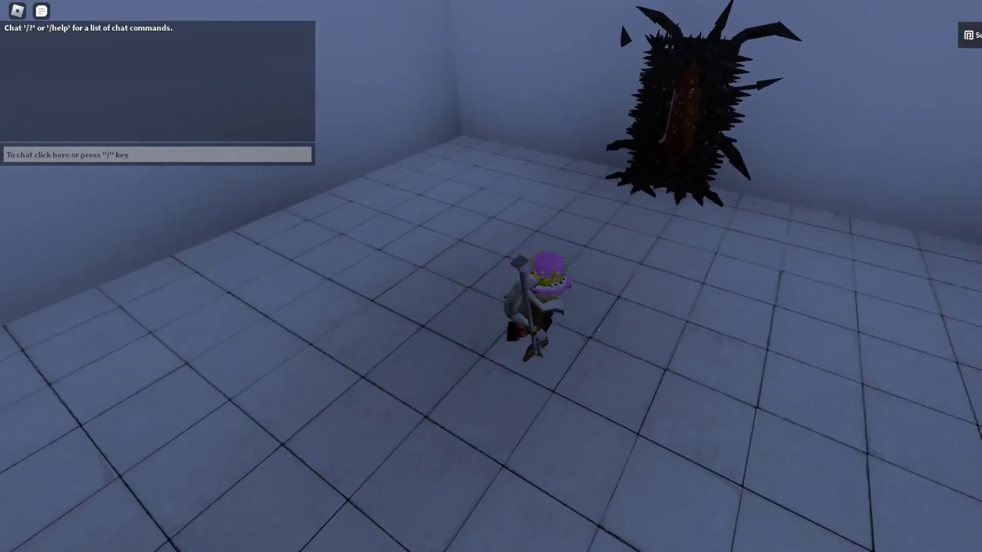
pyautogui.moveTo(634, 154)
pyautogui.mouseDown()
pyautogui.moveTo(759, 193)
pyautogui.moveTo(438, 117)
pyautogui.mouseUp()
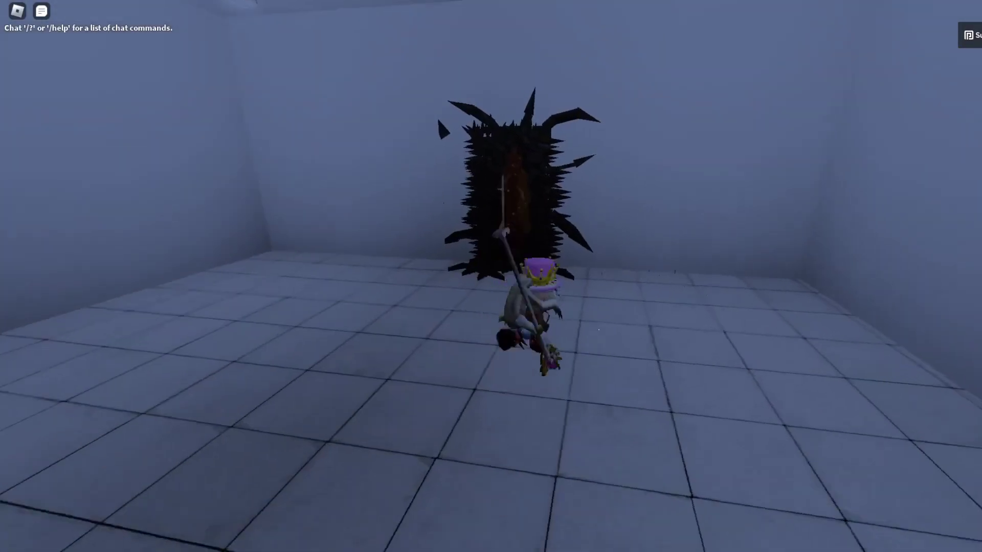
# - Go through the spiky portal and follow the dark path toward the rocks
pyautogui.press('w')
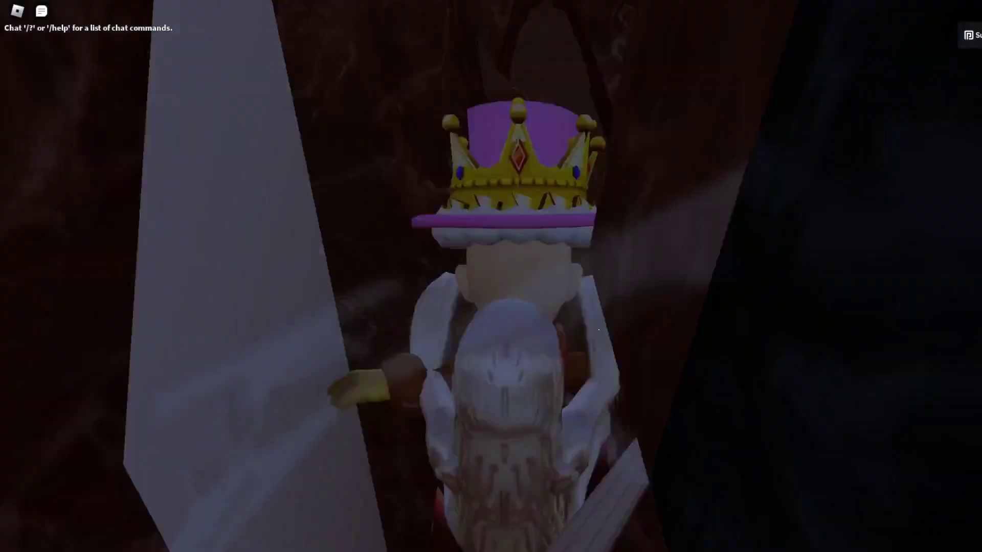
pyautogui.press('w')
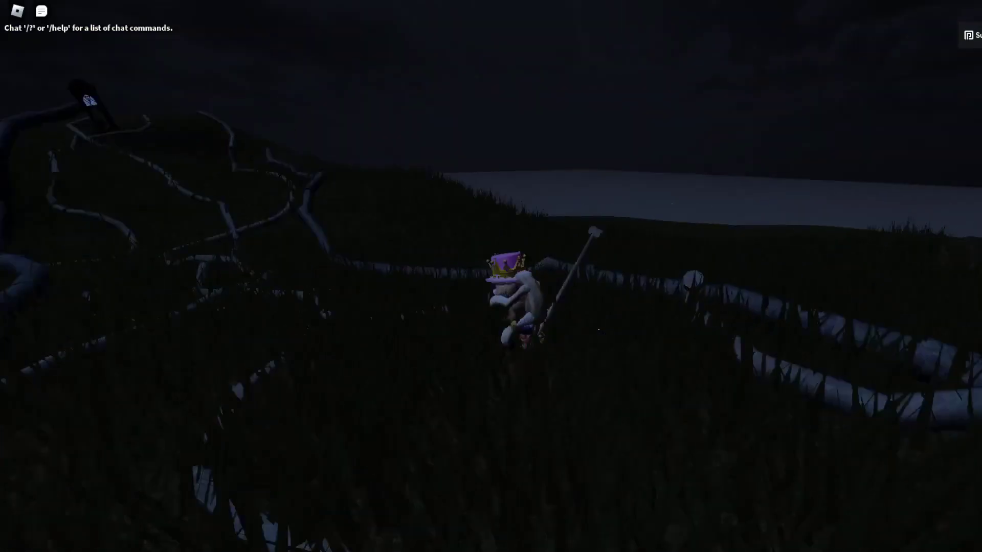
pyautogui.press('w')
pyautogui.moveTo(691, 306); pyautogui.dragTo(306, 292)
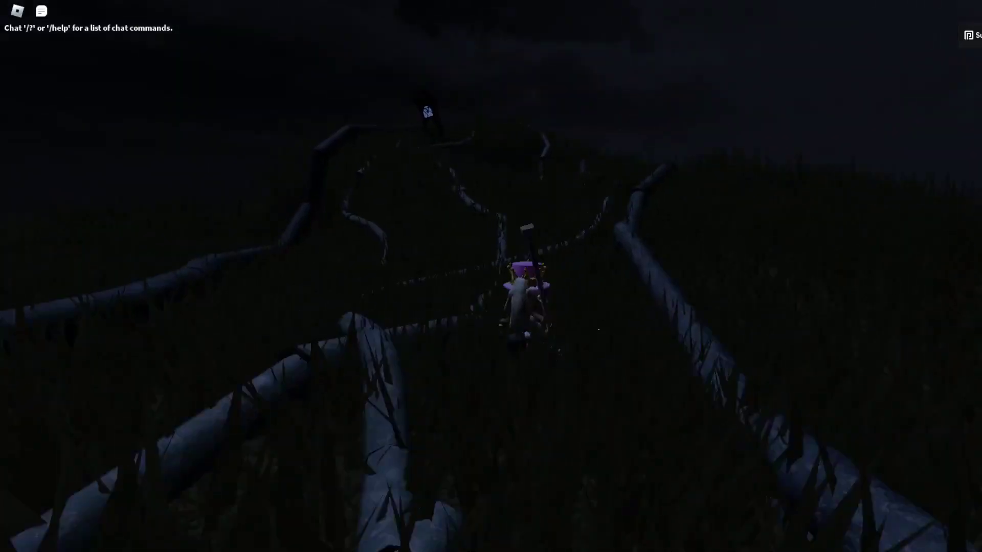
pyautogui.press('w')
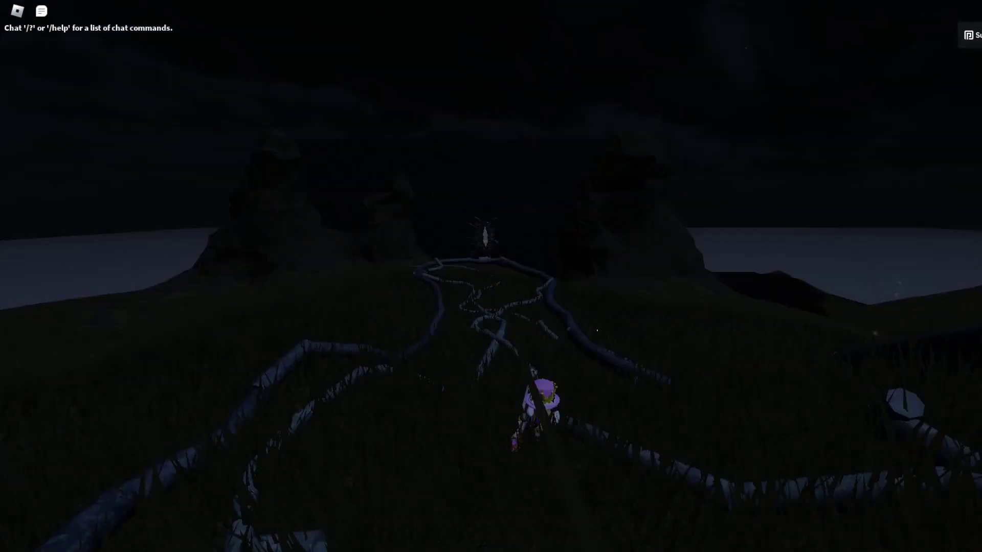